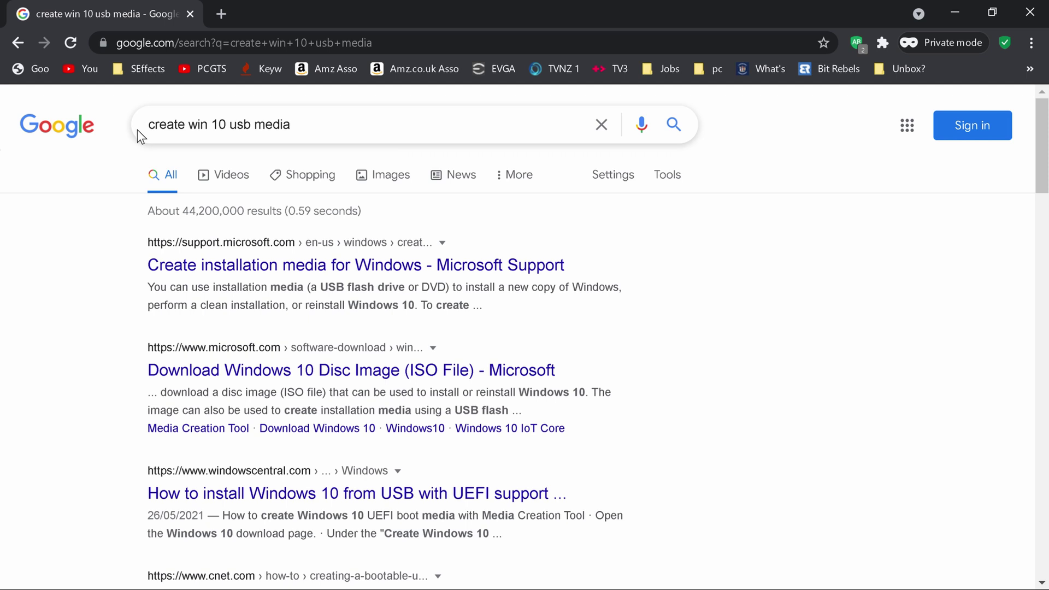
# Open Microsoft Support's article on creating installation media for Windows and follow its link to the Windows 10 download page.
pyautogui.click(270, 266)
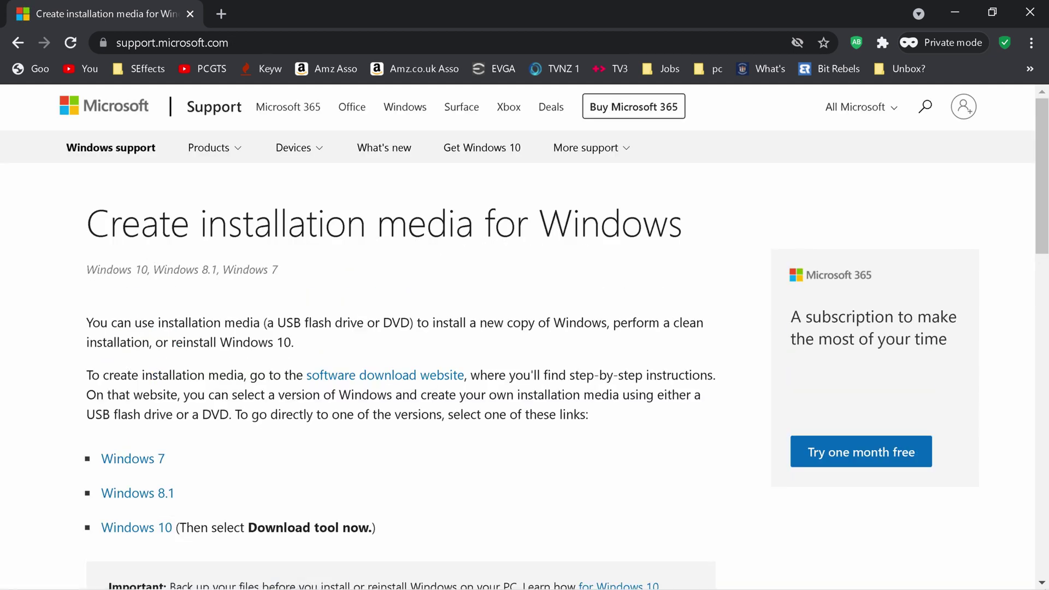
pyautogui.scroll(-5, 197, 335)
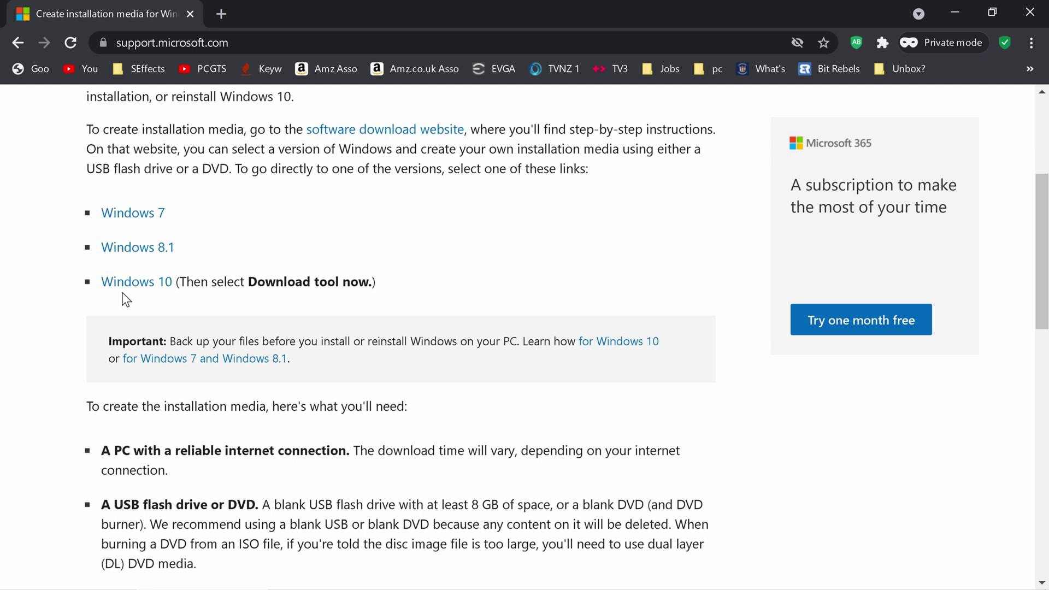
pyautogui.click(129, 287)
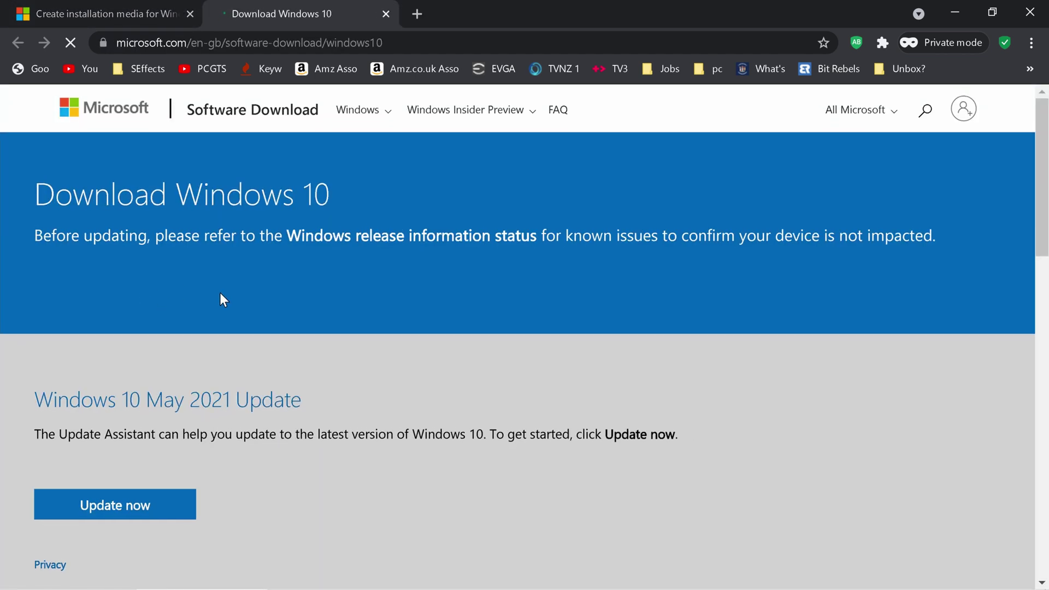
# Download the media creation tool offered under Create Windows 10 installation media.
pyautogui.scroll(-2, 215, 284)
pyautogui.scroll(-1, 214, 276)
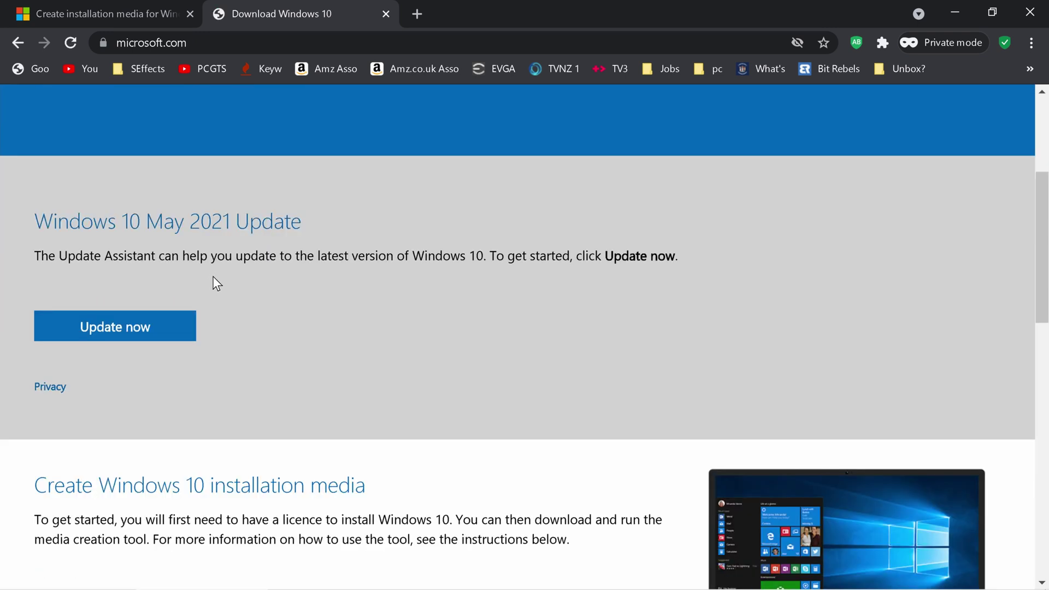
pyautogui.scroll(-1, 214, 281)
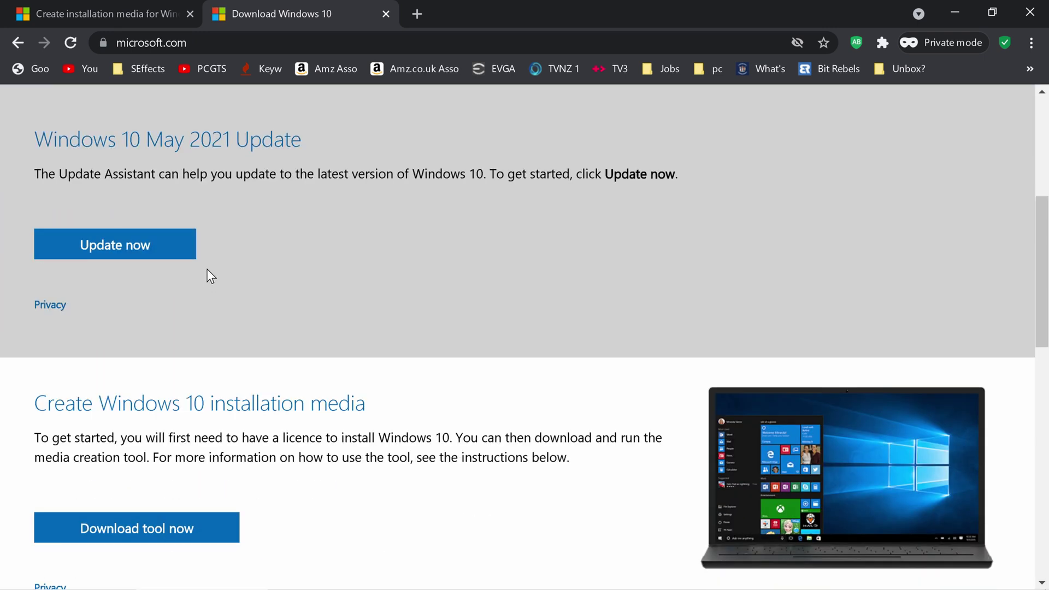
pyautogui.scroll(-1, 208, 270)
pyautogui.scroll(-1, 208, 270)
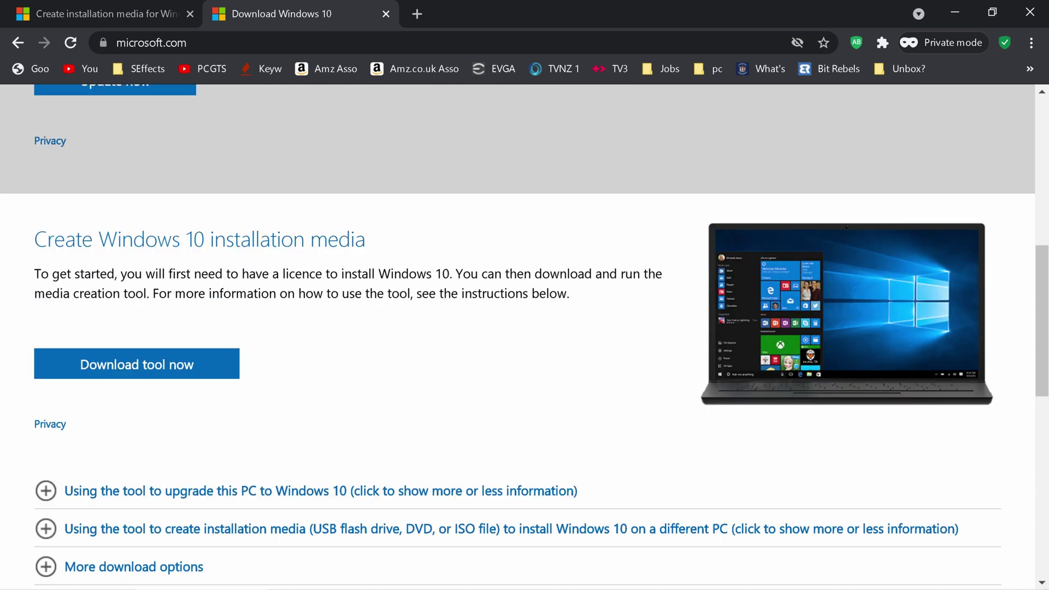
pyautogui.click(161, 368)
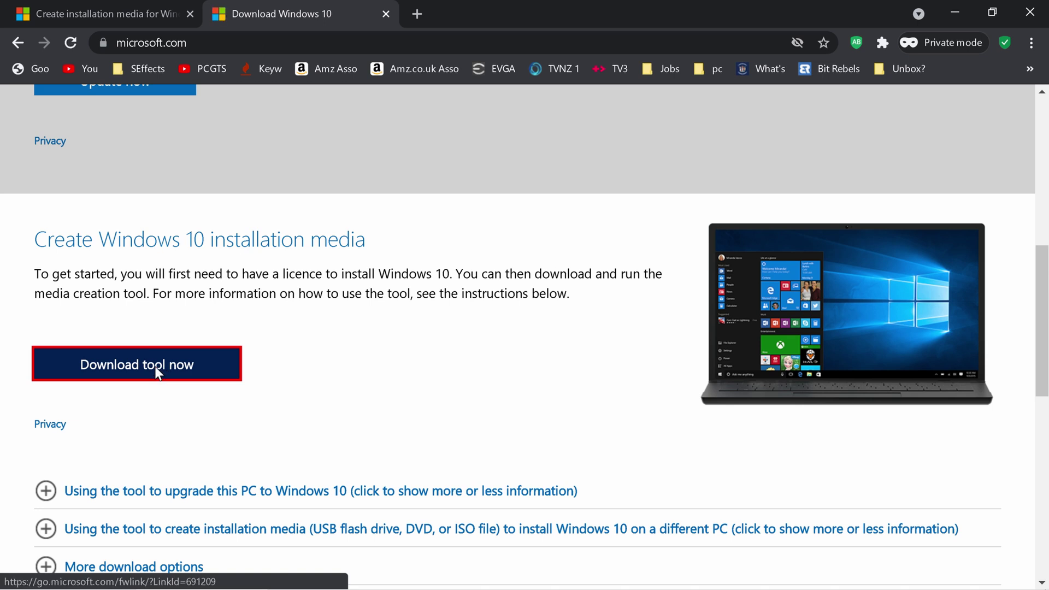
# Keep the downloaded media creation tool file in the browser.
pyautogui.click(747, 481)
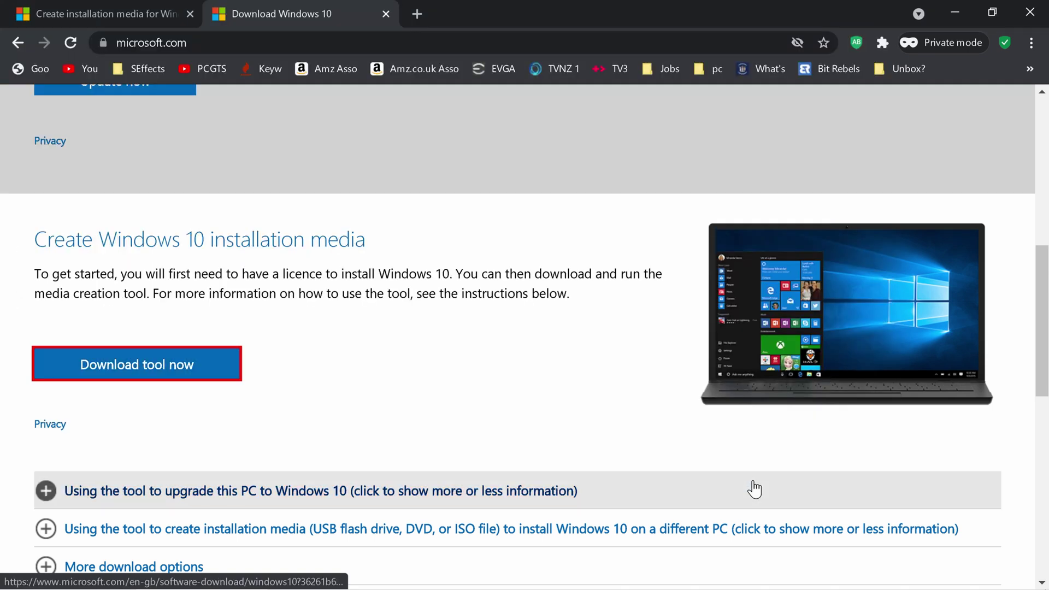
pyautogui.scroll(-11, 440, 393)
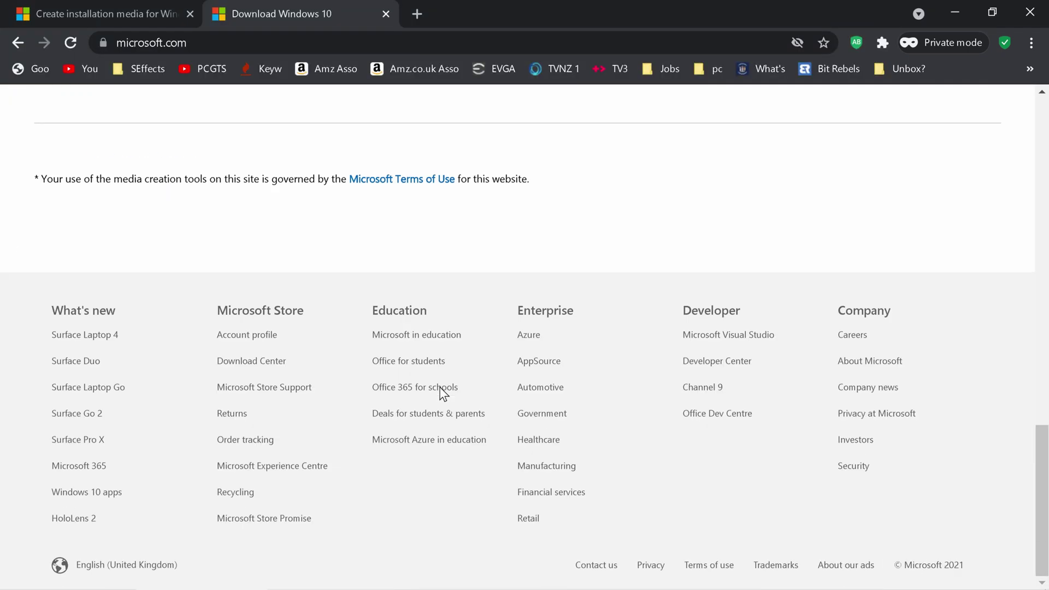
pyautogui.scroll(7, 440, 394)
pyautogui.scroll(6, 444, 398)
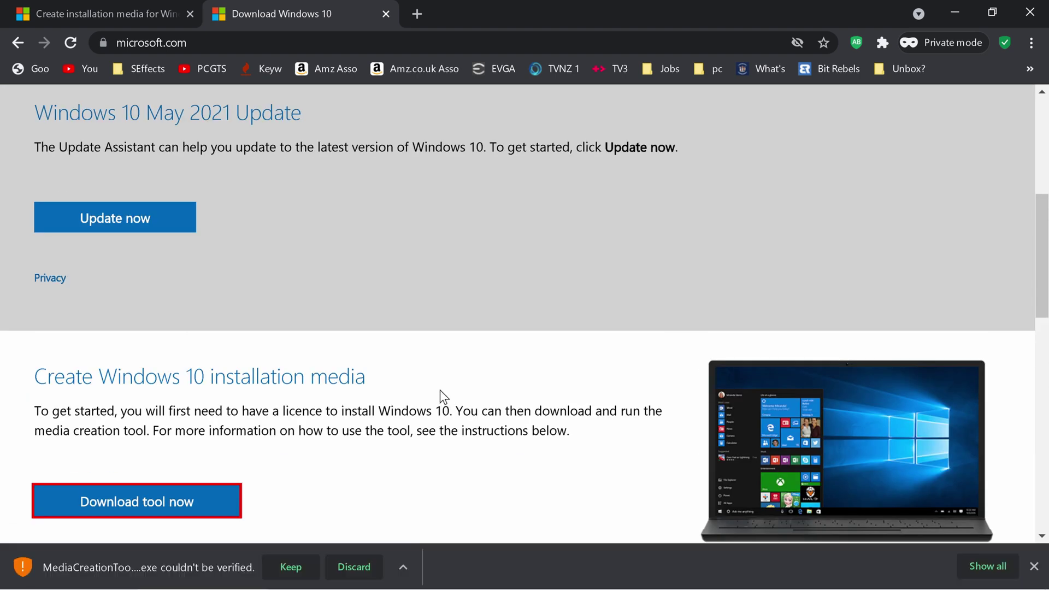
pyautogui.scroll(-3, 441, 398)
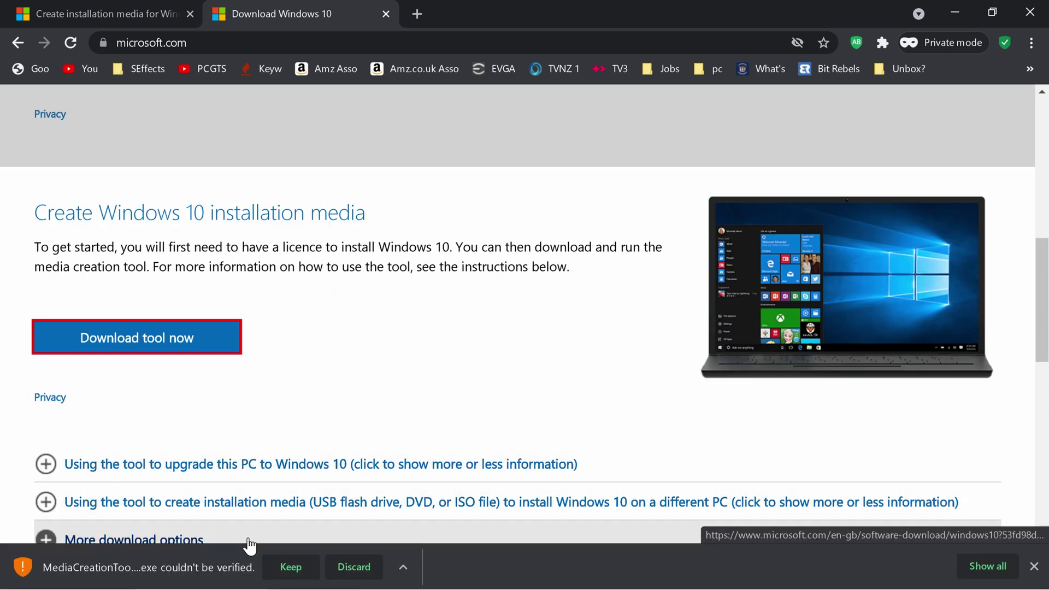
pyautogui.click(289, 567)
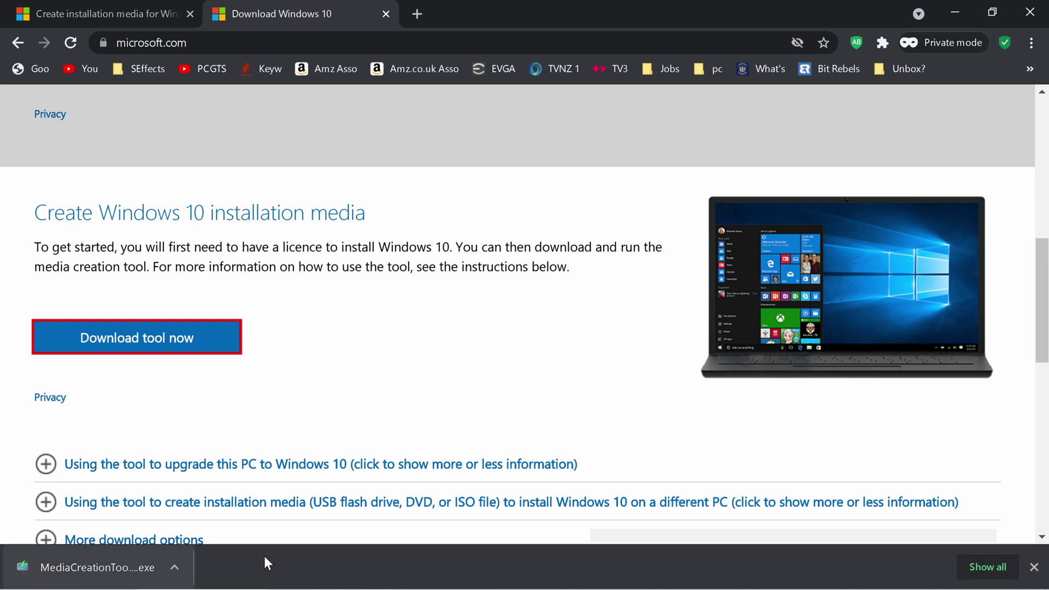
# Run the downloaded media creation tool, allow it to make changes to the device, and accept the licence terms.
pyautogui.click(173, 565)
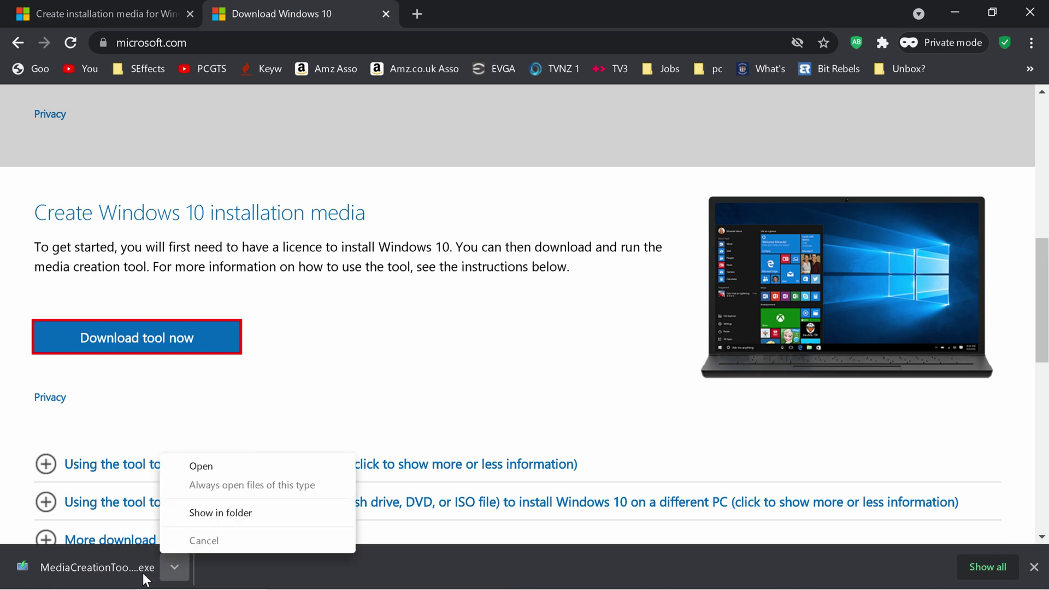
pyautogui.click(224, 467)
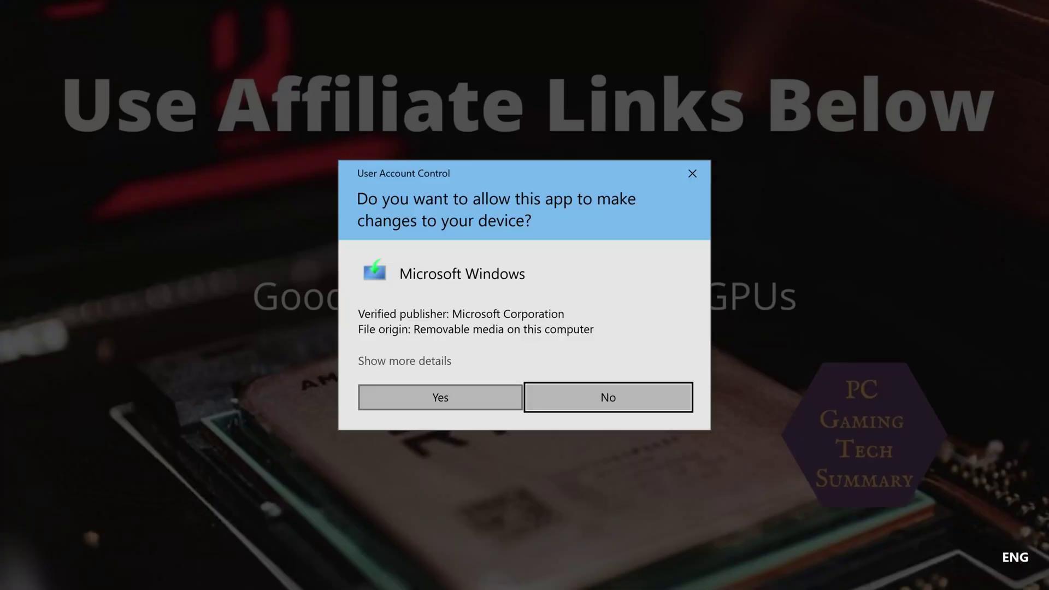
pyautogui.click(445, 398)
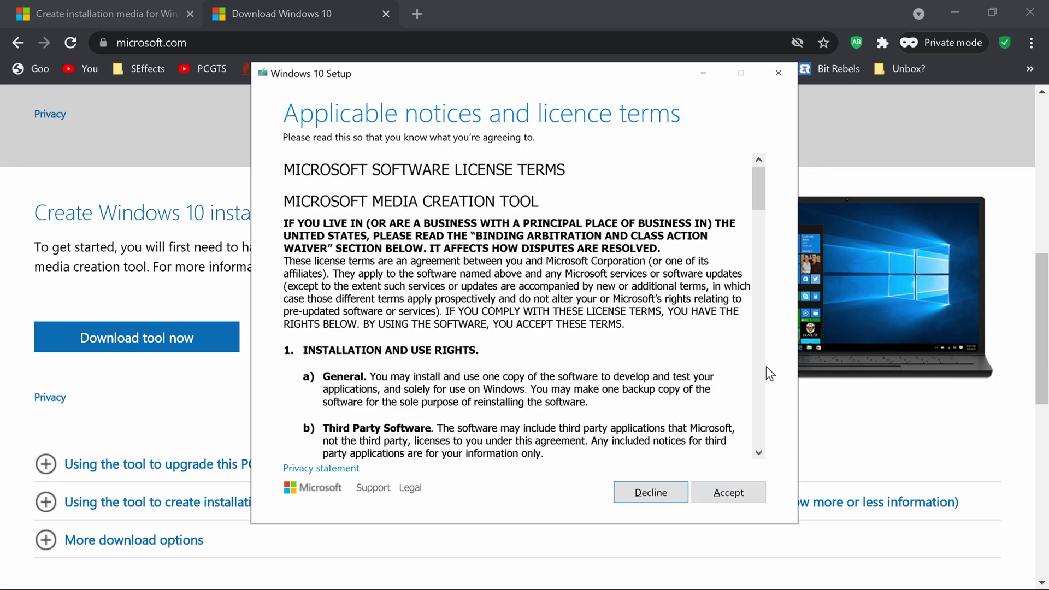
pyautogui.moveTo(755, 188); pyautogui.dragTo(765, 459)
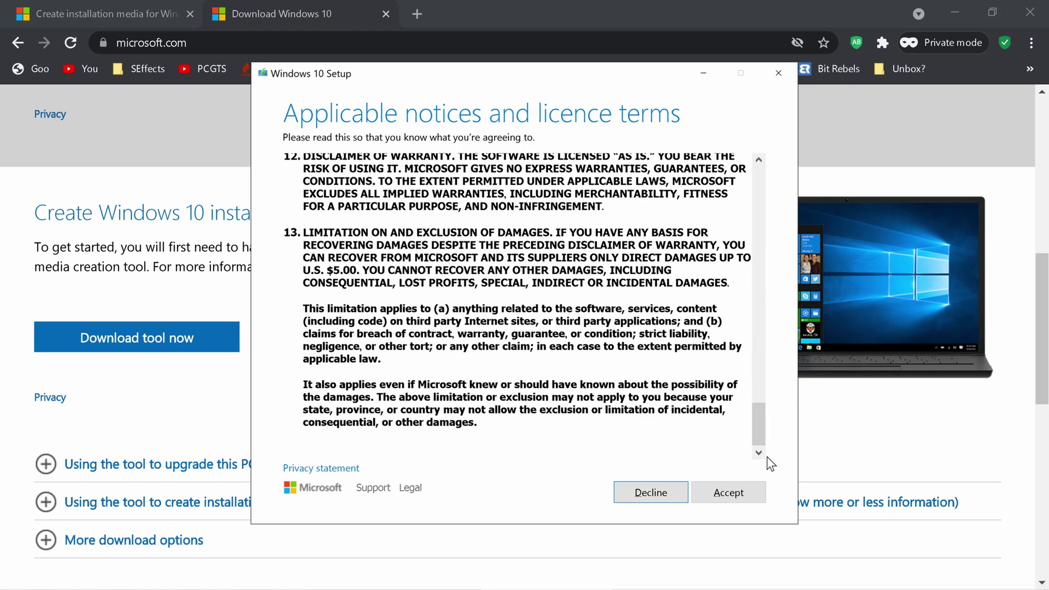
pyautogui.click(738, 494)
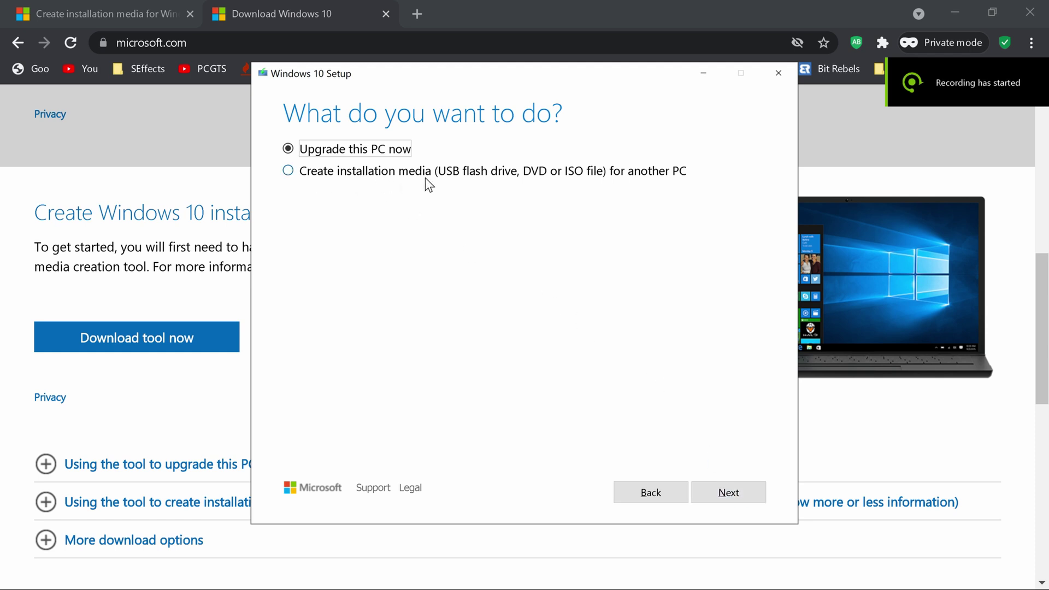
# Set up installation media for another PC with the recommended options, targeting the USB flash drive G: (JUNE).
pyautogui.click(288, 171)
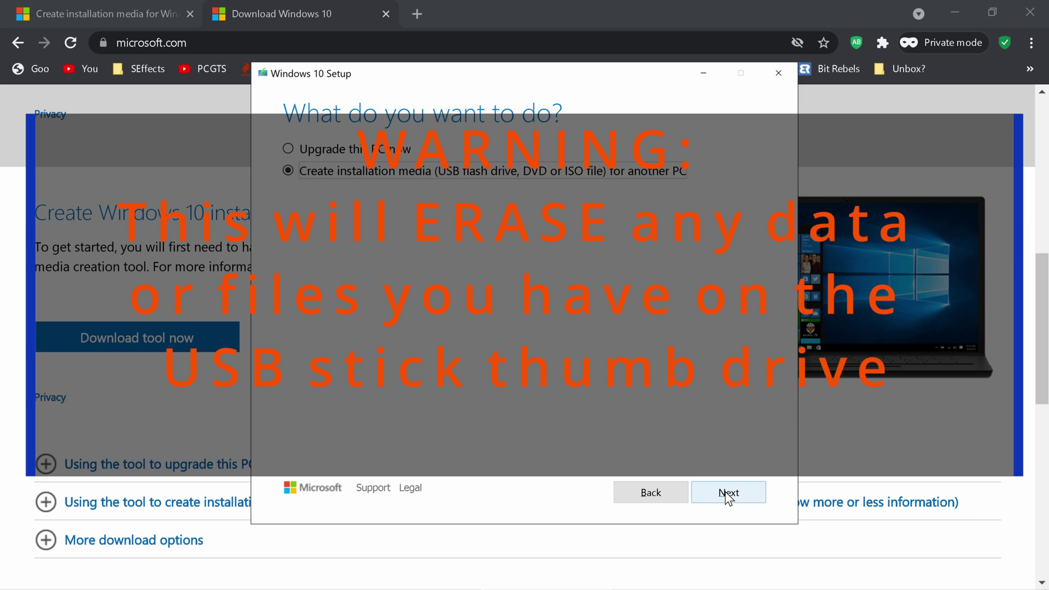
pyautogui.click(727, 493)
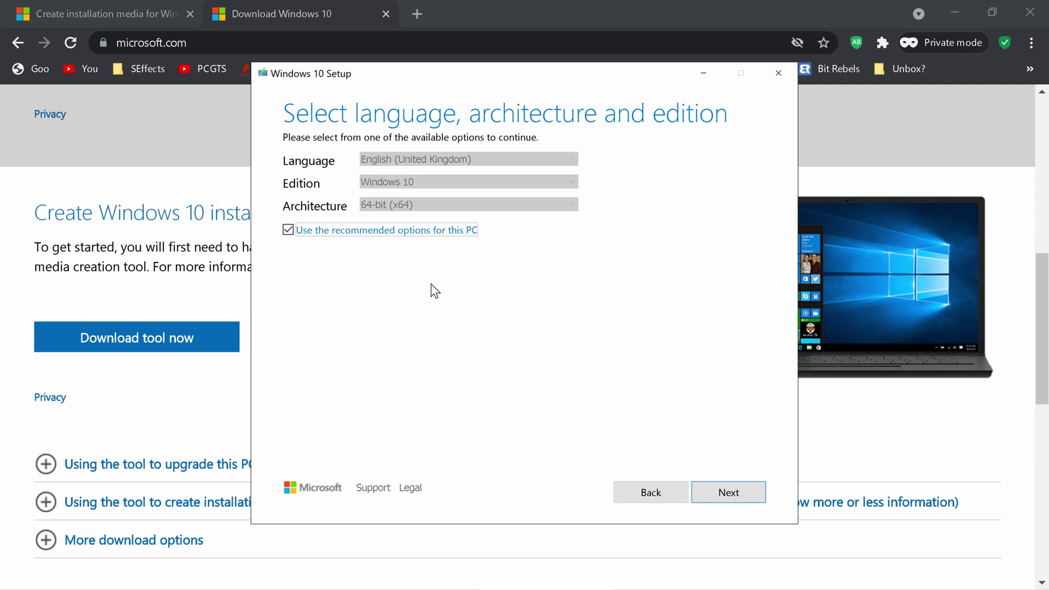
pyautogui.click(720, 493)
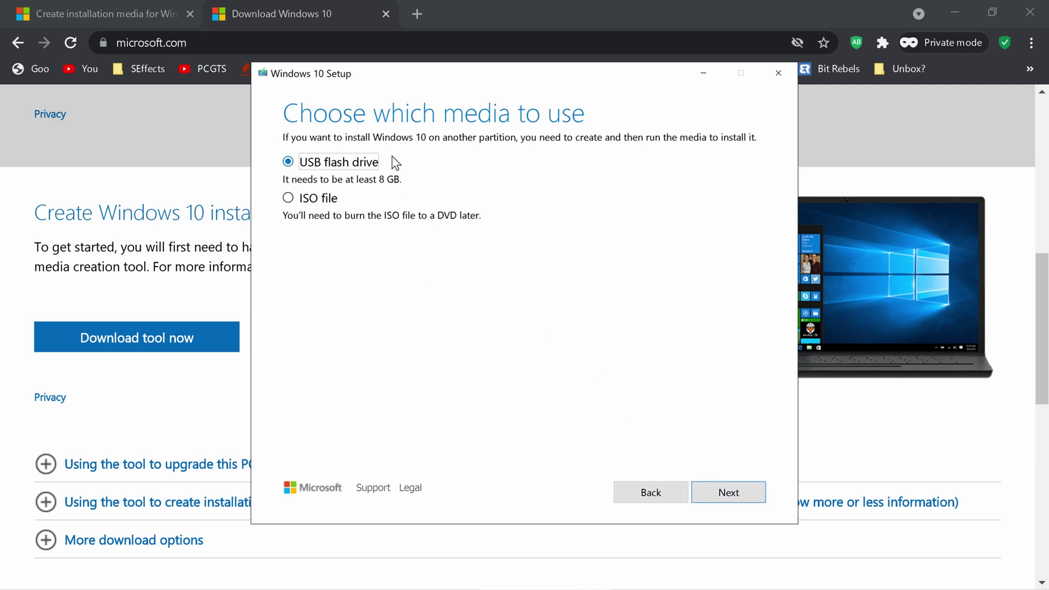
pyautogui.click(718, 493)
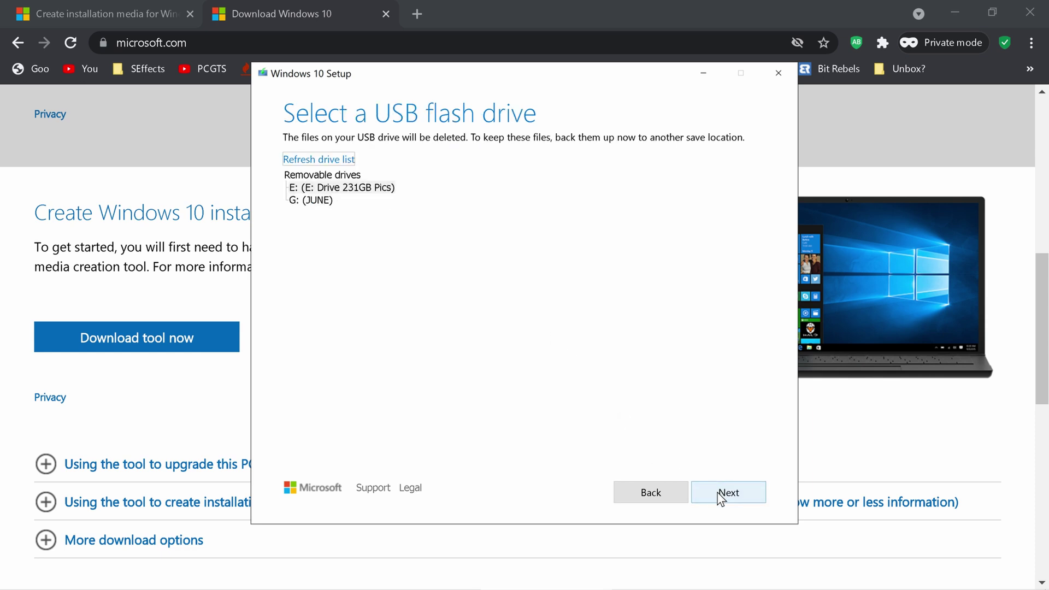
pyautogui.click(325, 200)
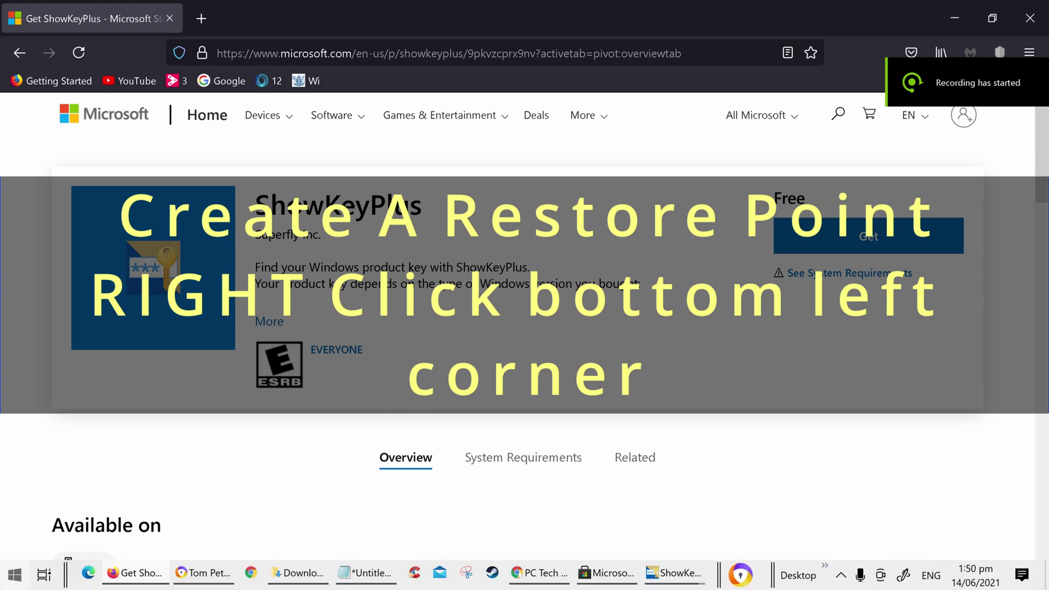
# Search Windows for "restore" and open the Create a restore point settings, allowing them to make changes to the device.
pyautogui.rightClick(8, 582)
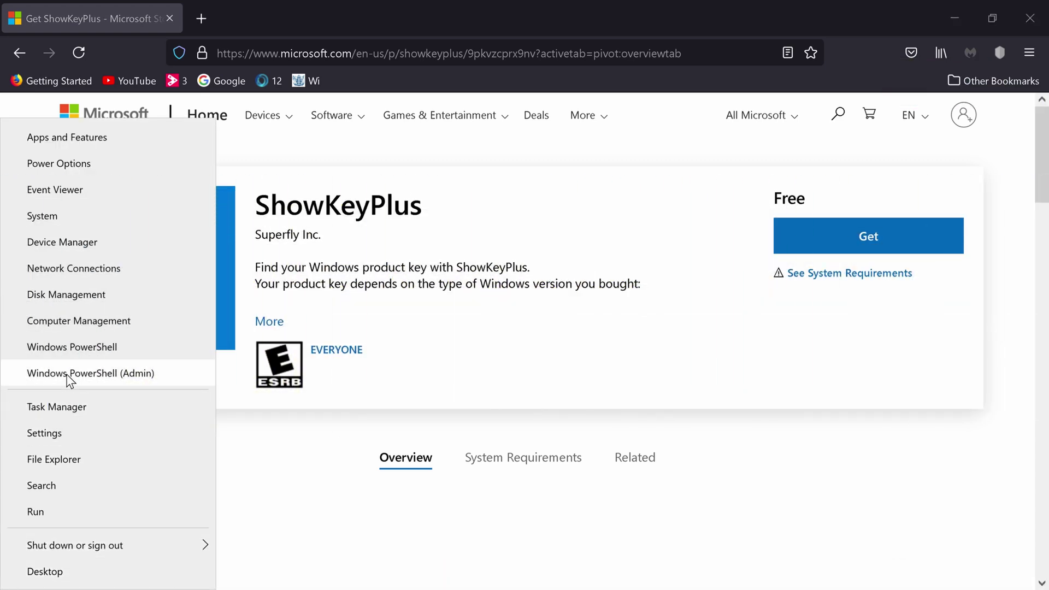
pyautogui.click(66, 485)
pyautogui.write('restore')
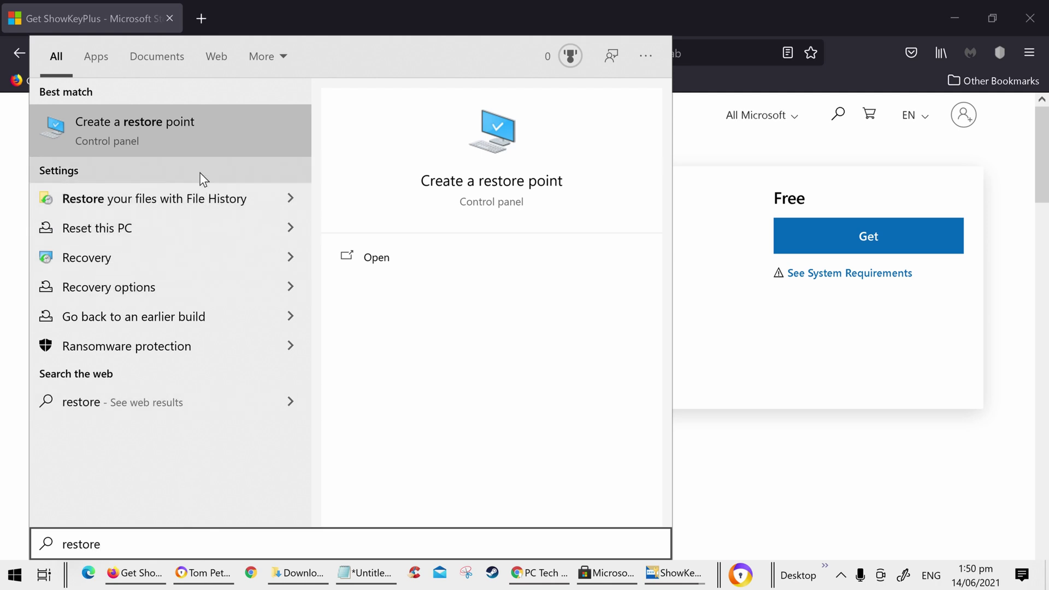
pyautogui.click(172, 124)
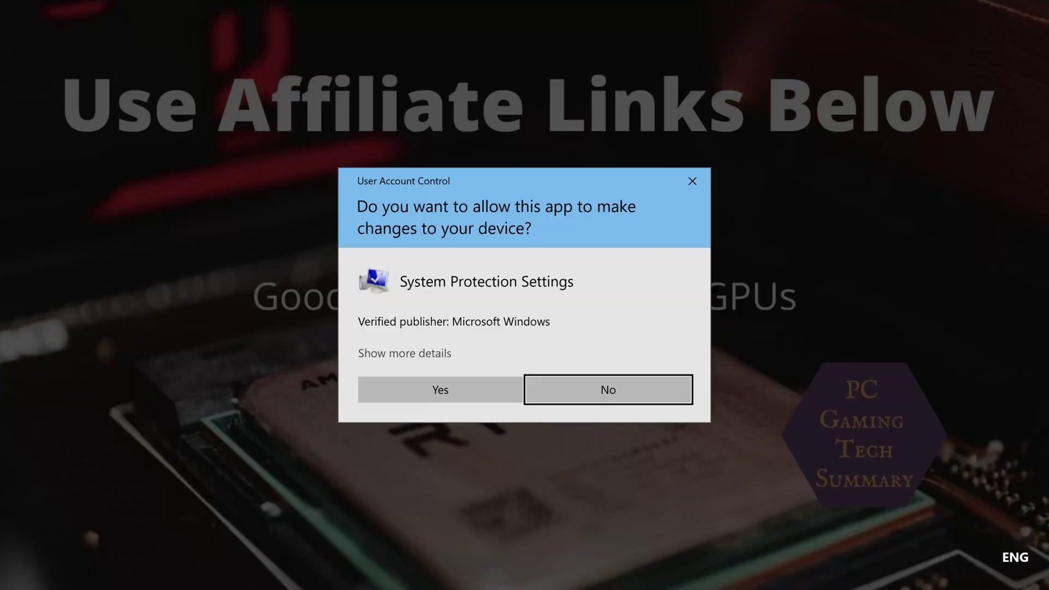
pyautogui.click(454, 391)
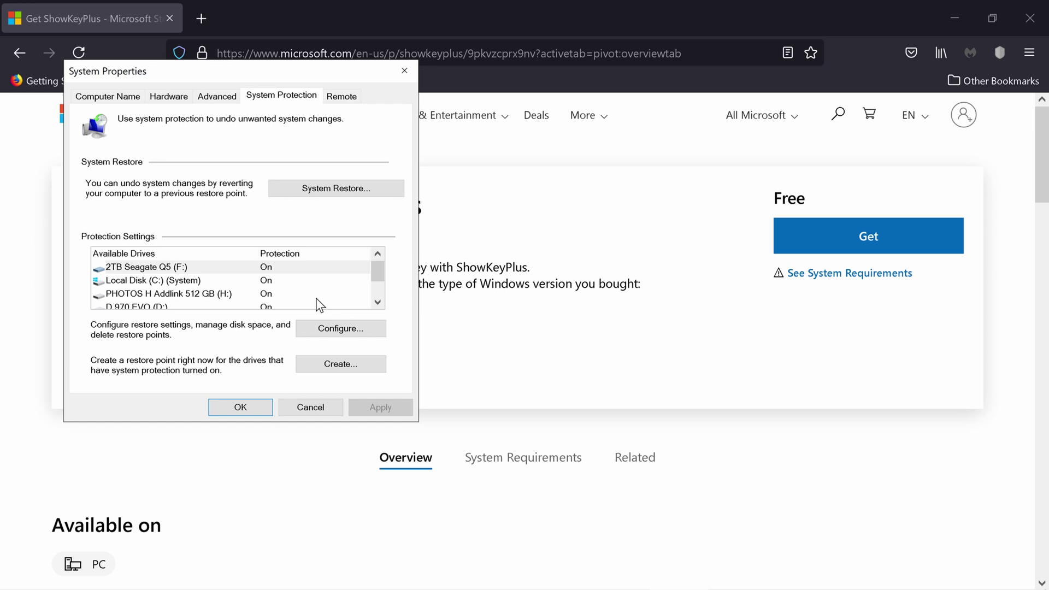
# Configure system protection for Local Disk (C:) with a maximum disk space usage of 11% (24.46 GB) and apply it.
pyautogui.click(273, 267)
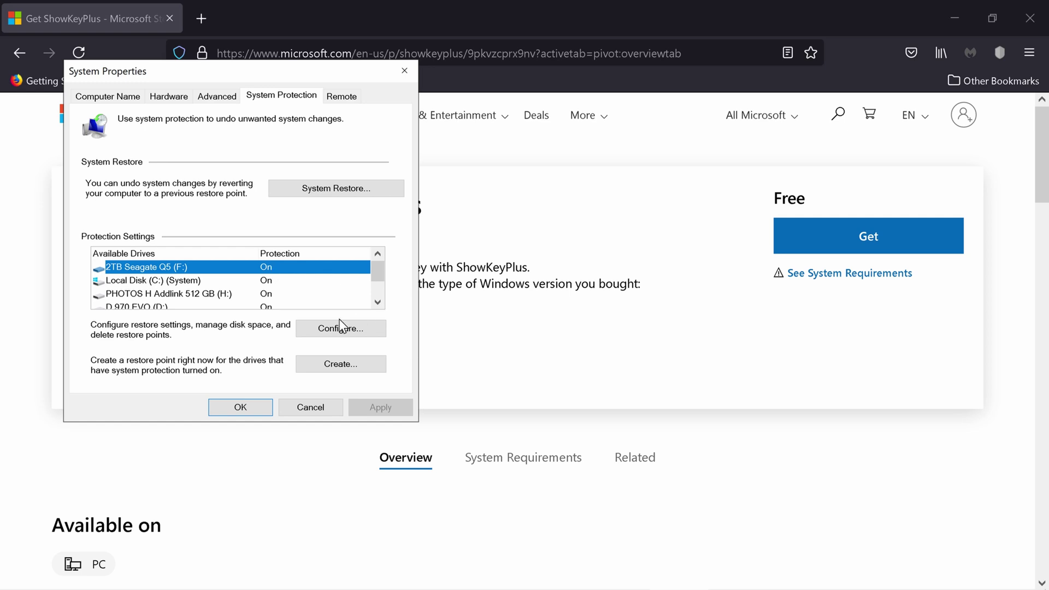
pyautogui.click(235, 281)
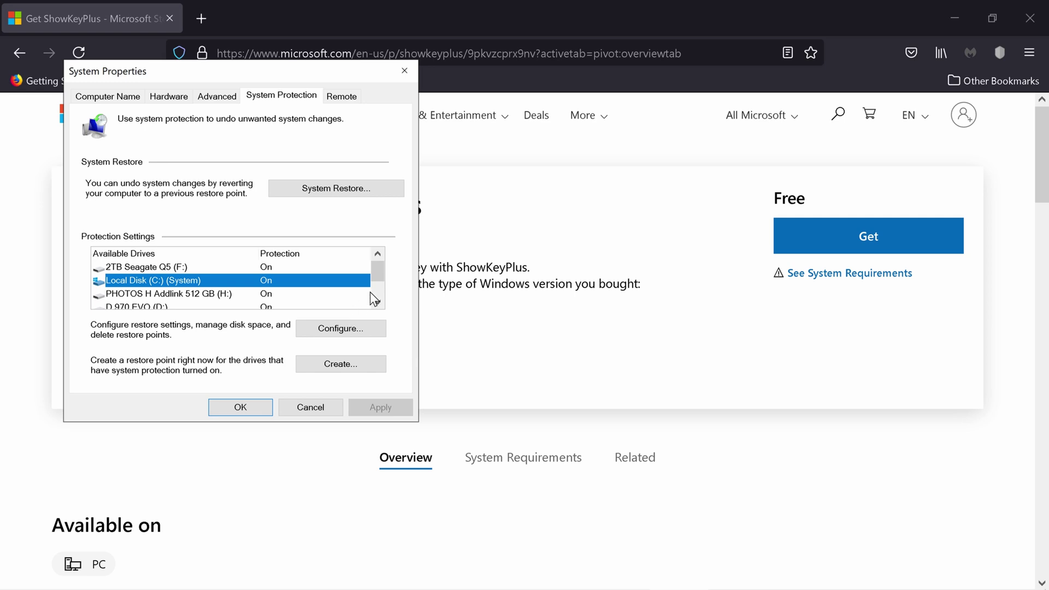
pyautogui.click(359, 328)
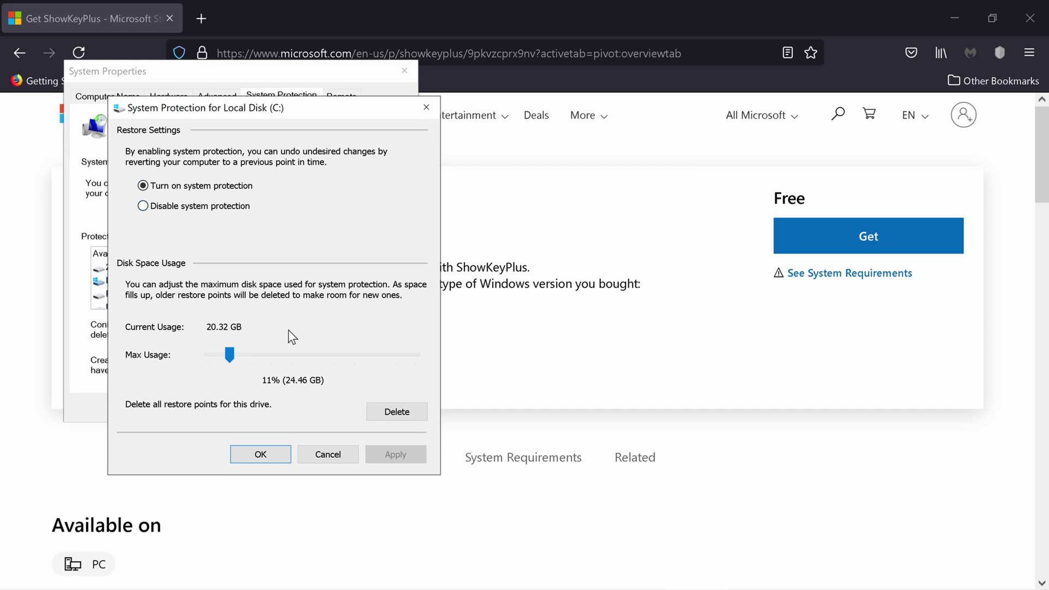
pyautogui.moveTo(229, 355); pyautogui.dragTo(231, 356)
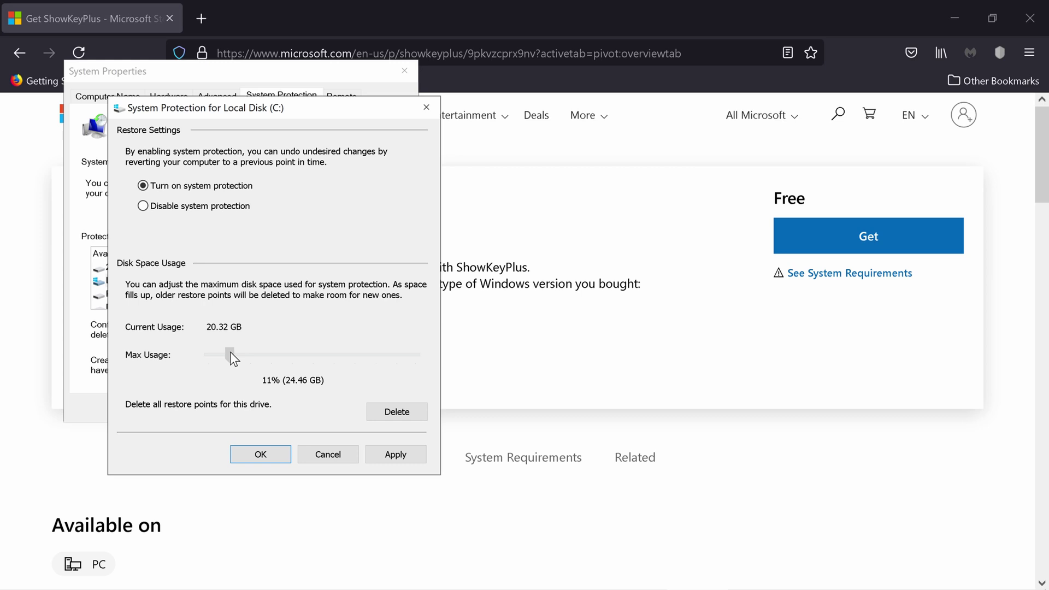
pyautogui.click(405, 459)
pyautogui.click(276, 458)
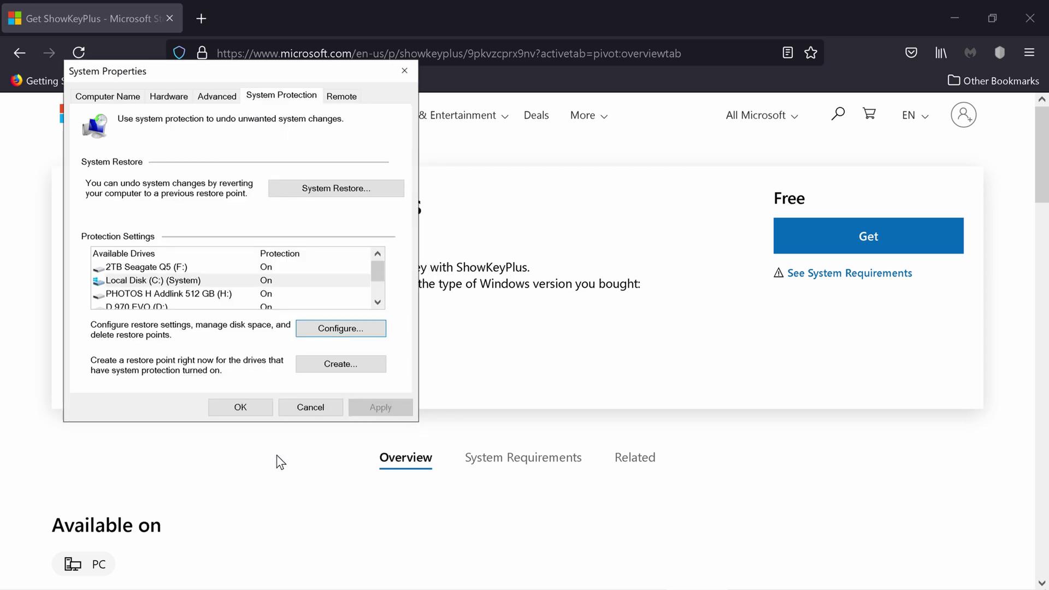
# Create a restore point with Local Disk (C:) selected and the description "14 June 2021 C:drive".
pyautogui.click(323, 367)
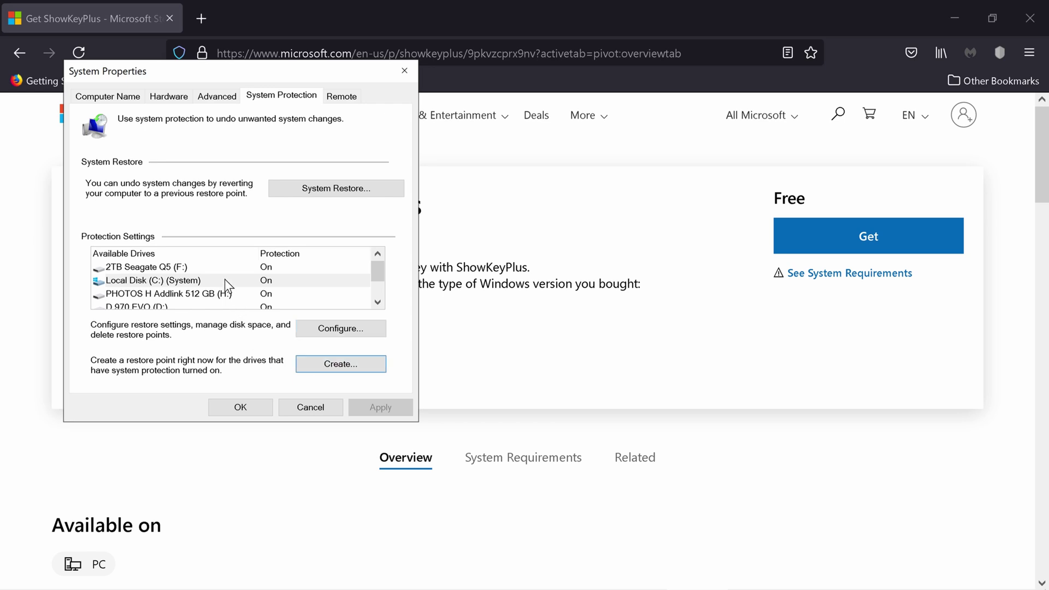
pyautogui.click(225, 281)
pyautogui.click(329, 365)
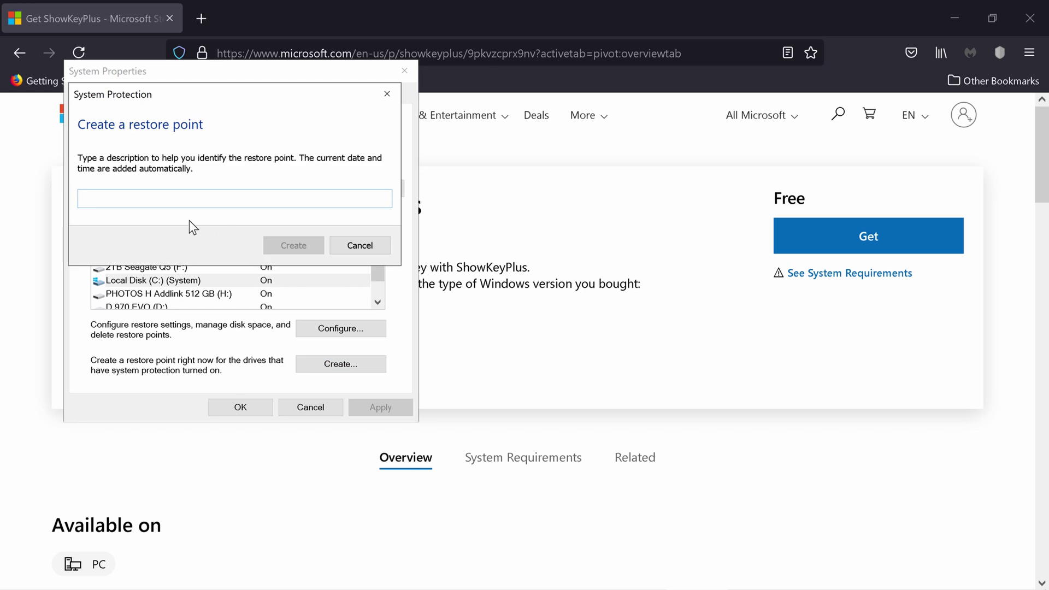
pyautogui.write('14 June 2021 C:')
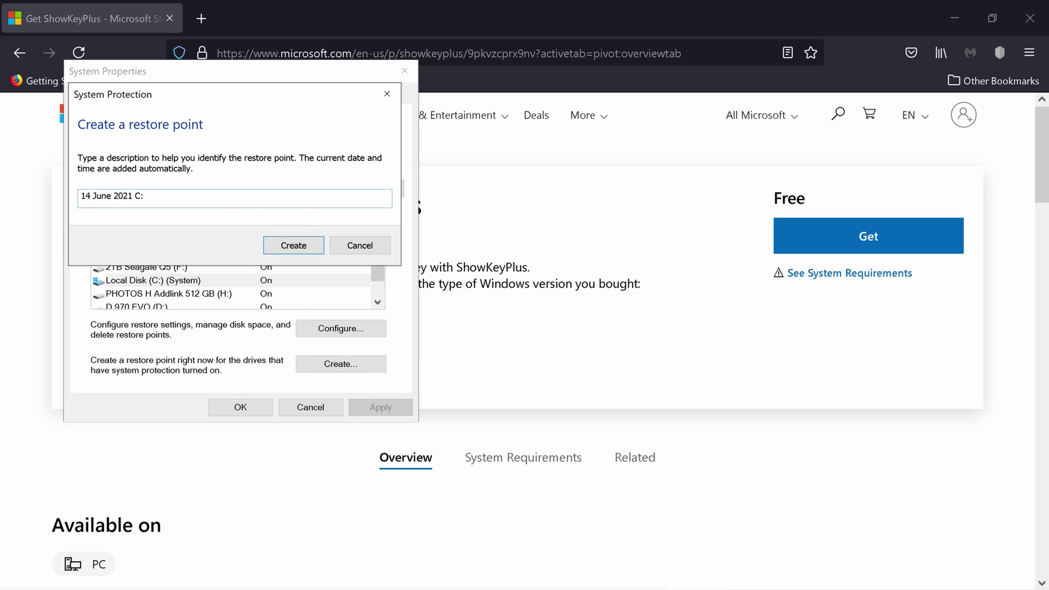
pyautogui.write('drive')
pyautogui.click(295, 250)
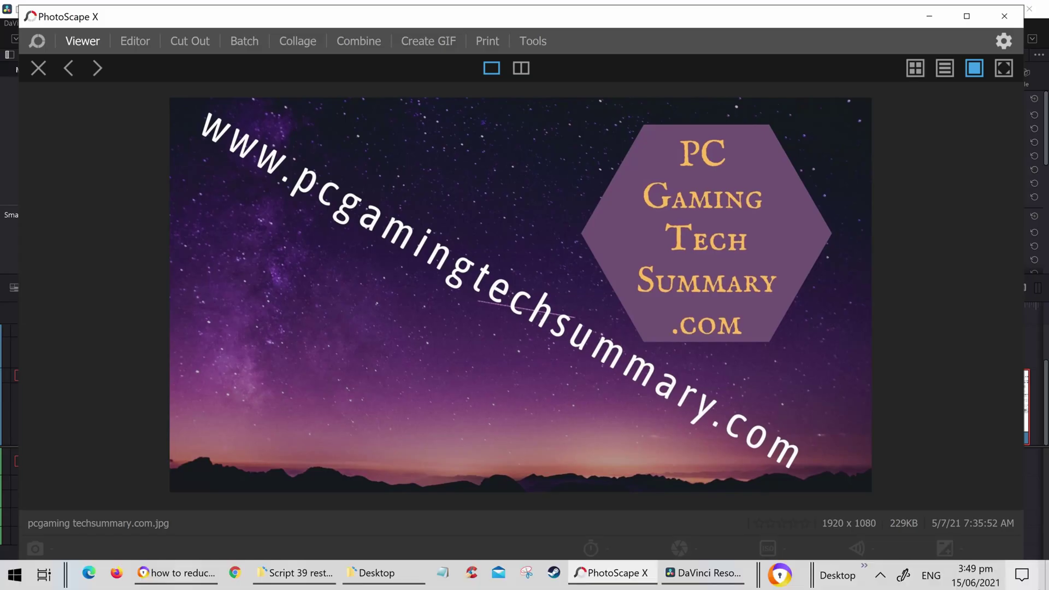
# Open the Update & Security section of Windows Settings and review the reset and advanced start-up options under Recovery.
pyautogui.rightClick(1029, 580)
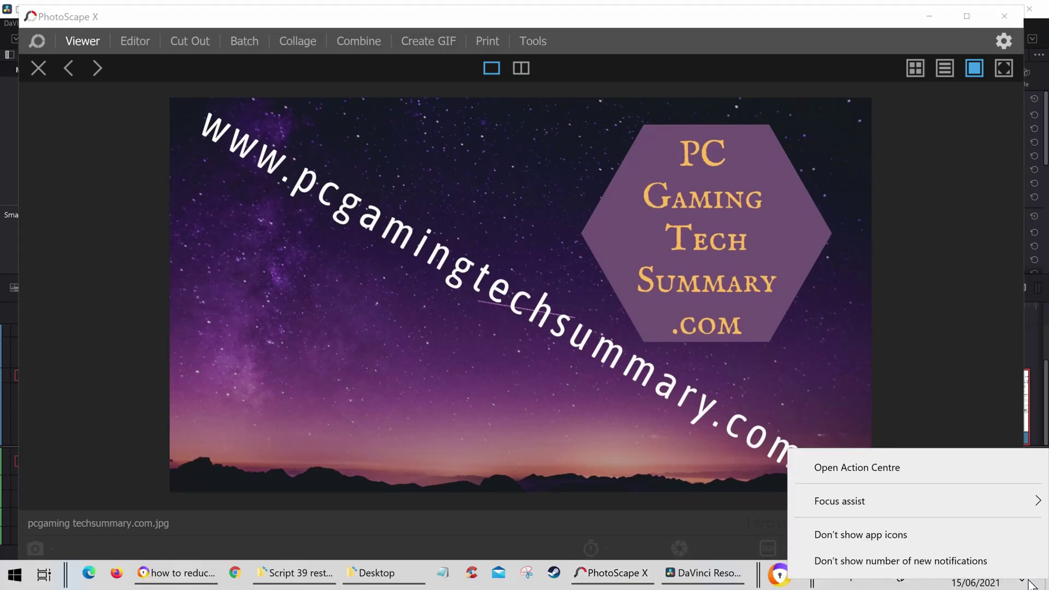
pyautogui.click(980, 475)
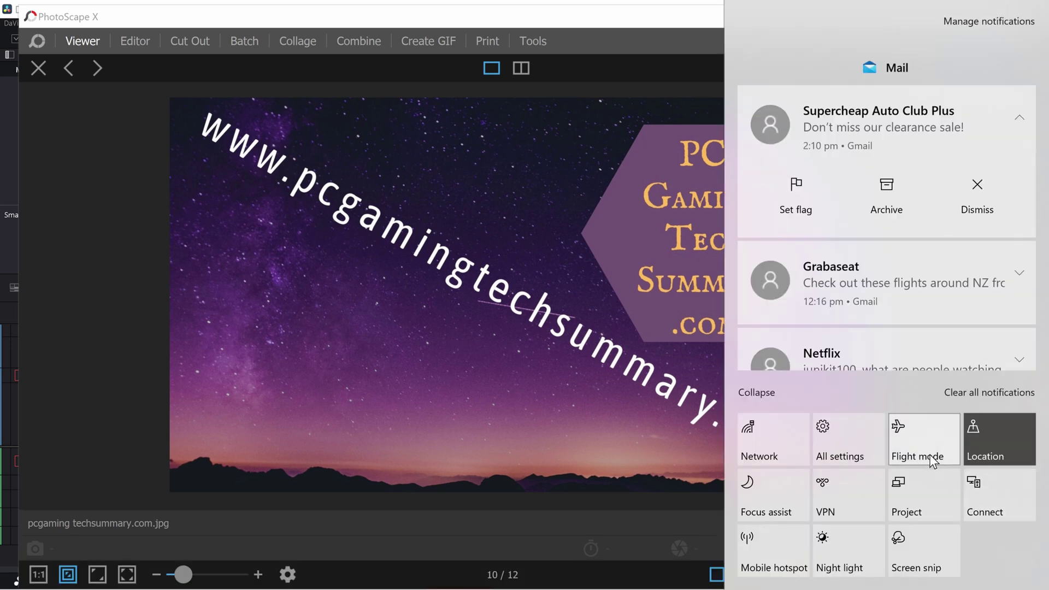
pyautogui.click(860, 453)
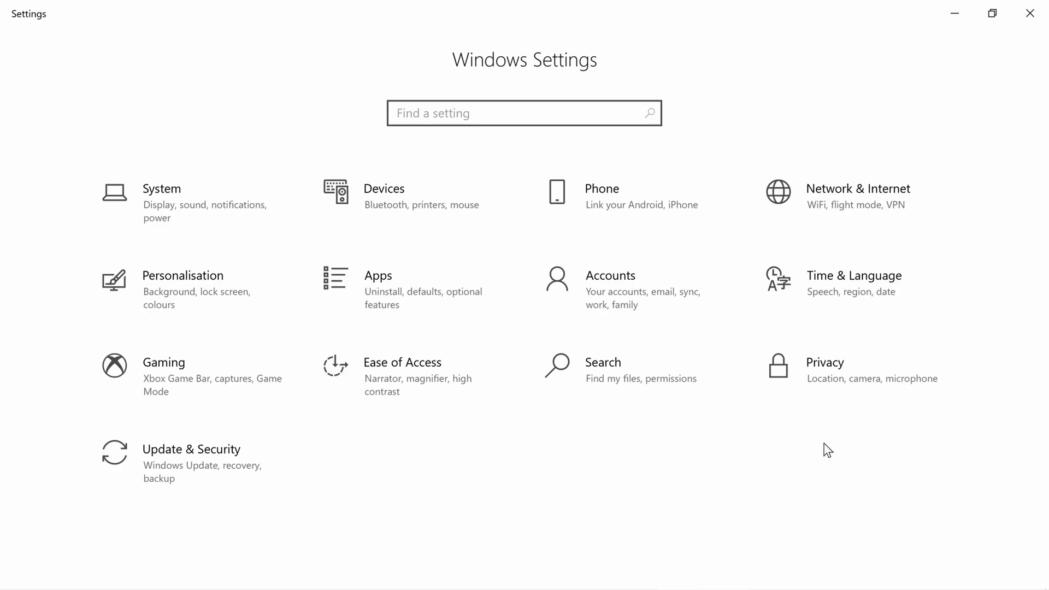
pyautogui.click(198, 459)
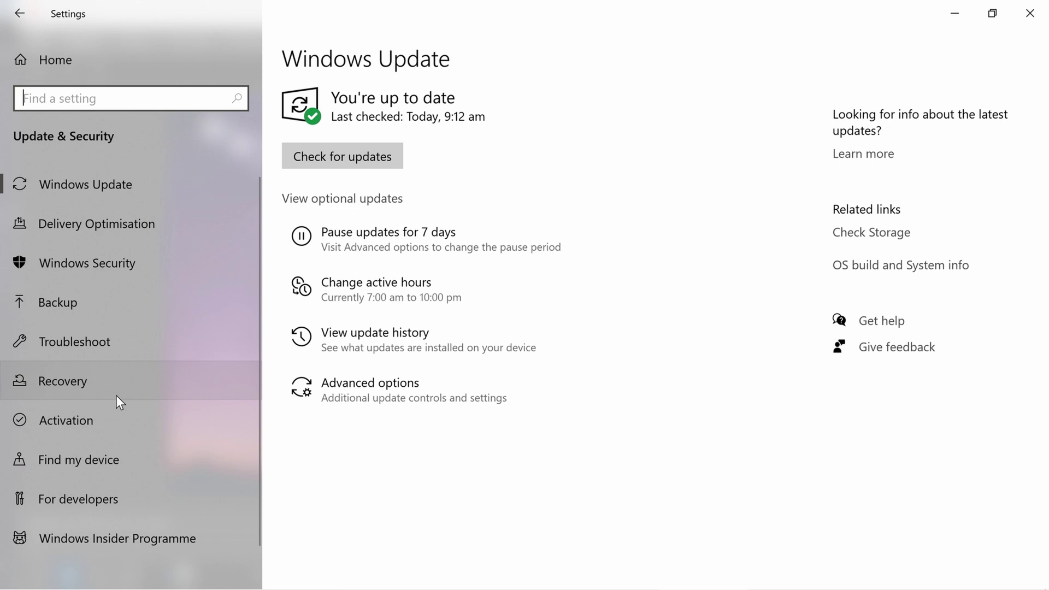
pyautogui.click(110, 388)
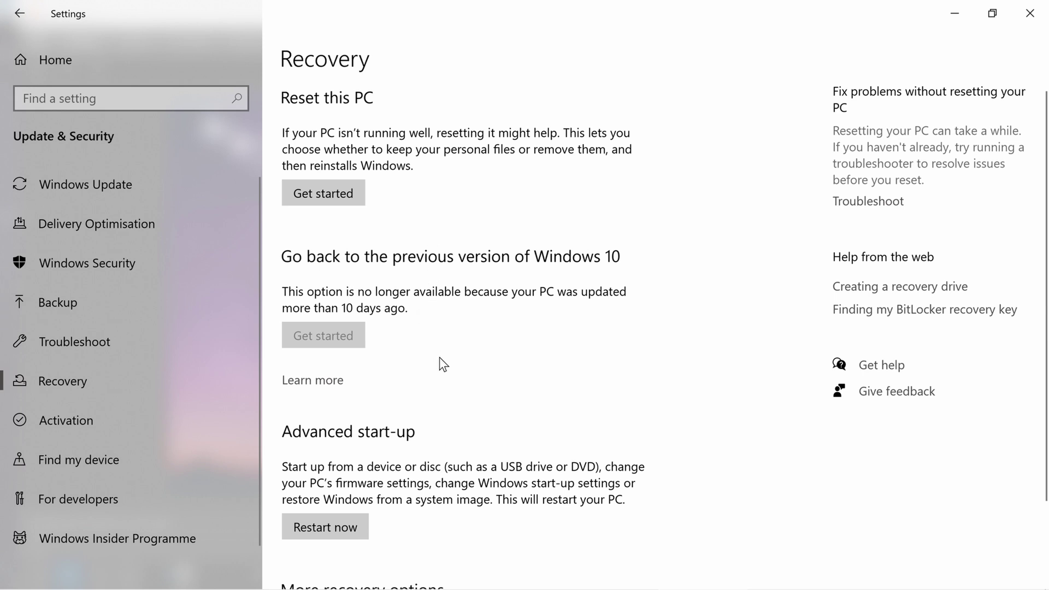
pyautogui.scroll(-2, 446, 375)
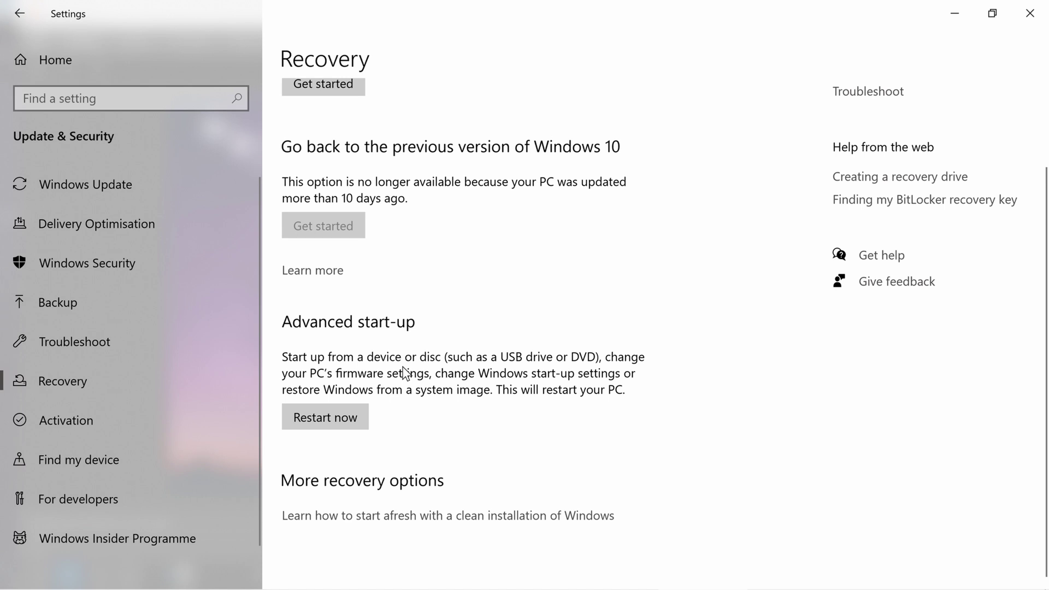
pyautogui.scroll(2, 404, 363)
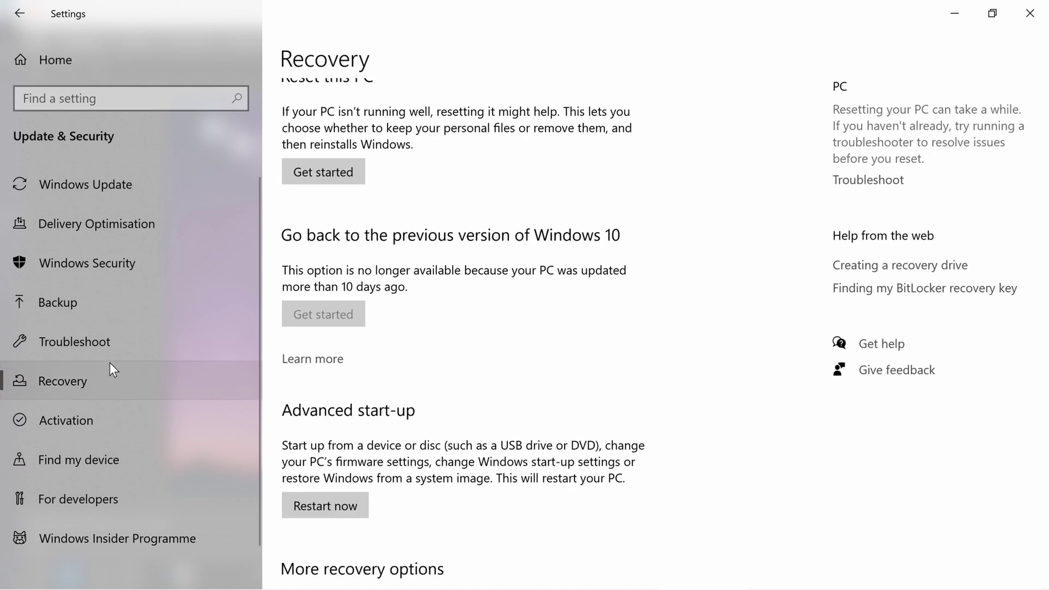
# Show the Windows Security protection areas and open the Device performance & health report.
pyautogui.click(103, 267)
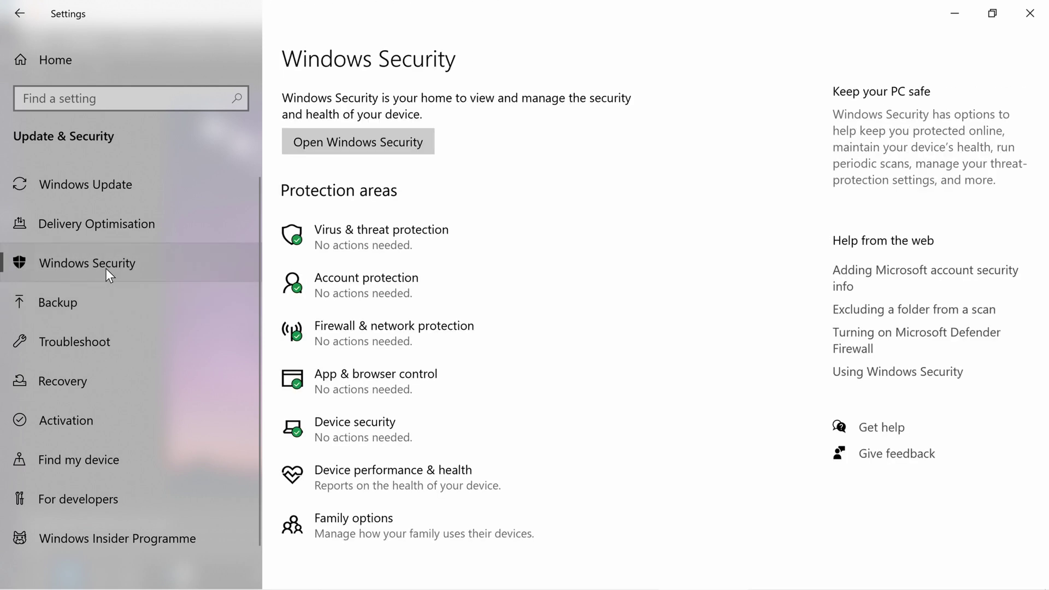
pyautogui.click(342, 474)
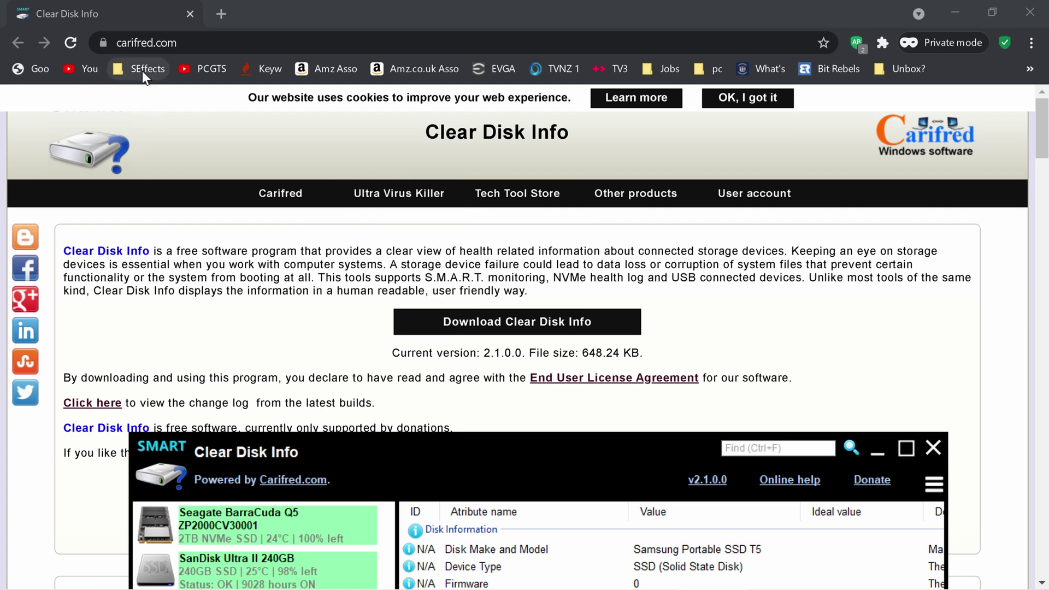
# Bring the whole Clear Disk Info window into view and examine the CT240BX500SSD1 drive's health attributes, including their ideal values and descriptions.
pyautogui.moveTo(213, 42)
pyautogui.moveTo(517, 450); pyautogui.dragTo(507, 33)
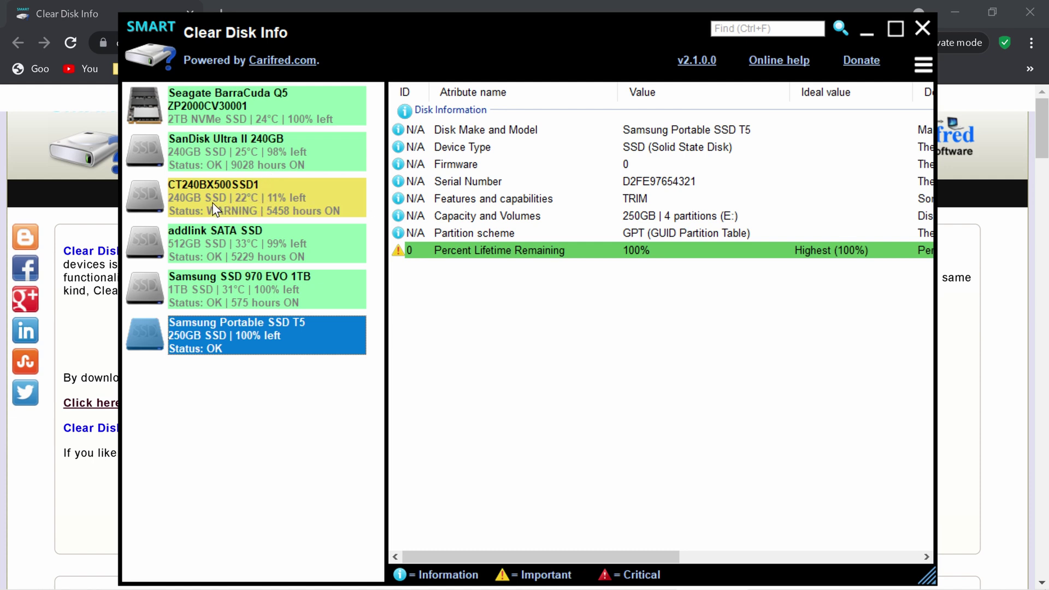
pyautogui.click(305, 185)
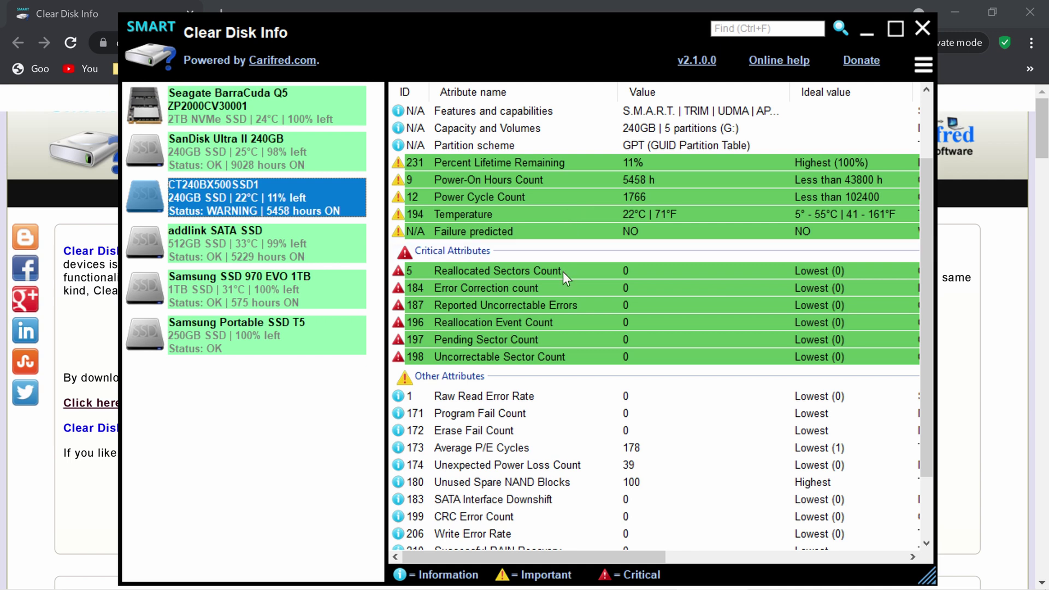
pyautogui.moveTo(547, 564); pyautogui.dragTo(785, 549)
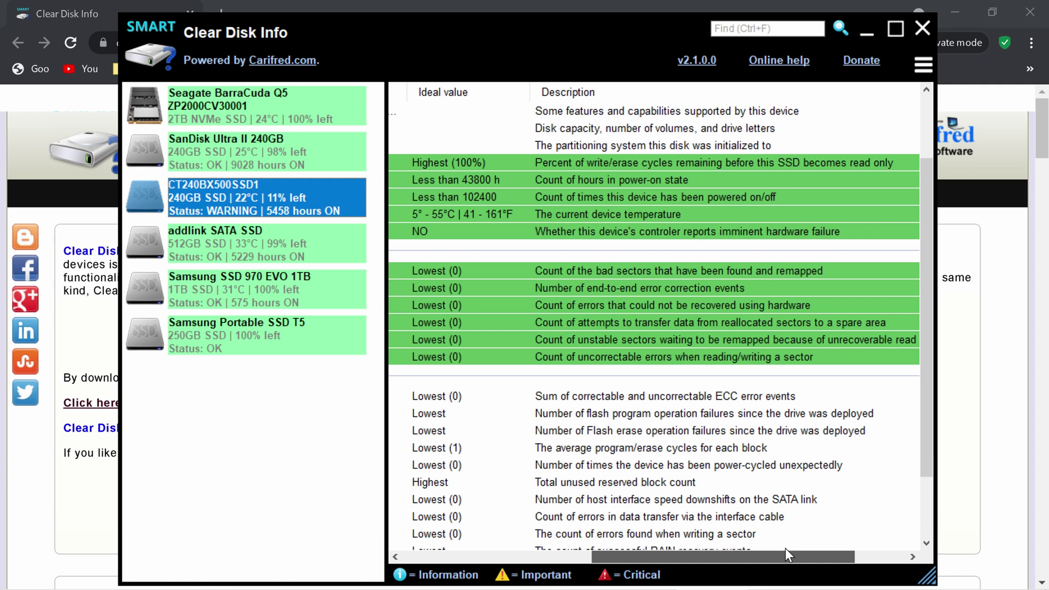
pyautogui.moveTo(784, 548); pyautogui.dragTo(528, 533)
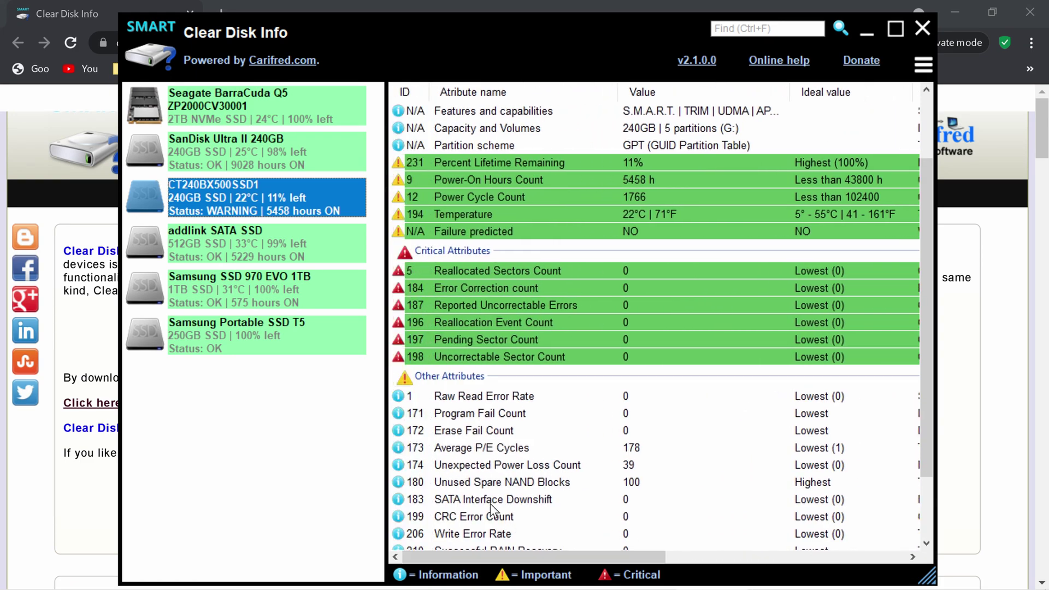